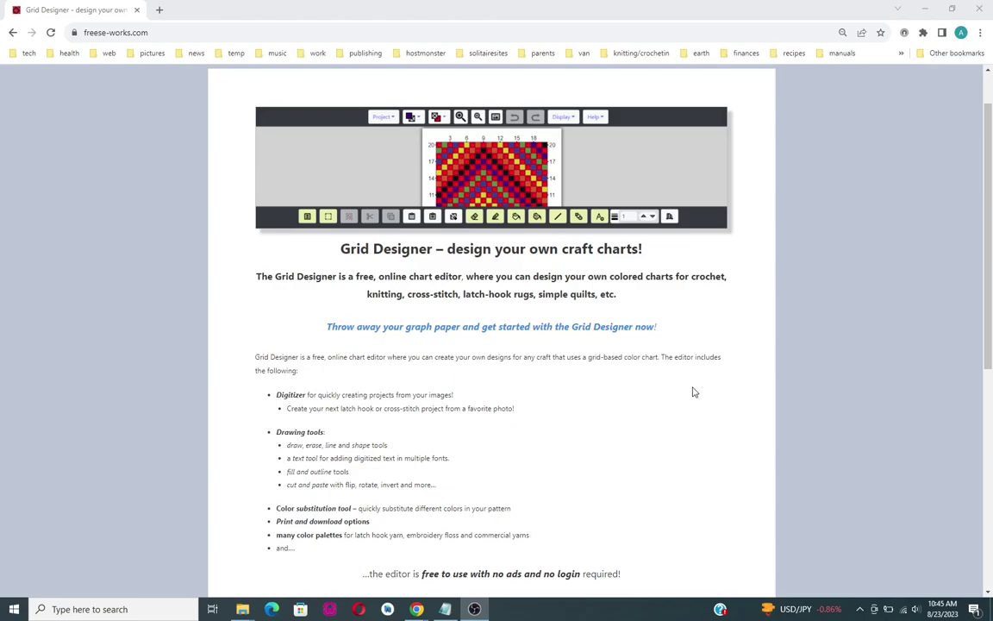
Step: Scroll through the 150 by 100 daisy latch-hook chart in the editor to inspect it
scroll(695, 392, "down", 3)
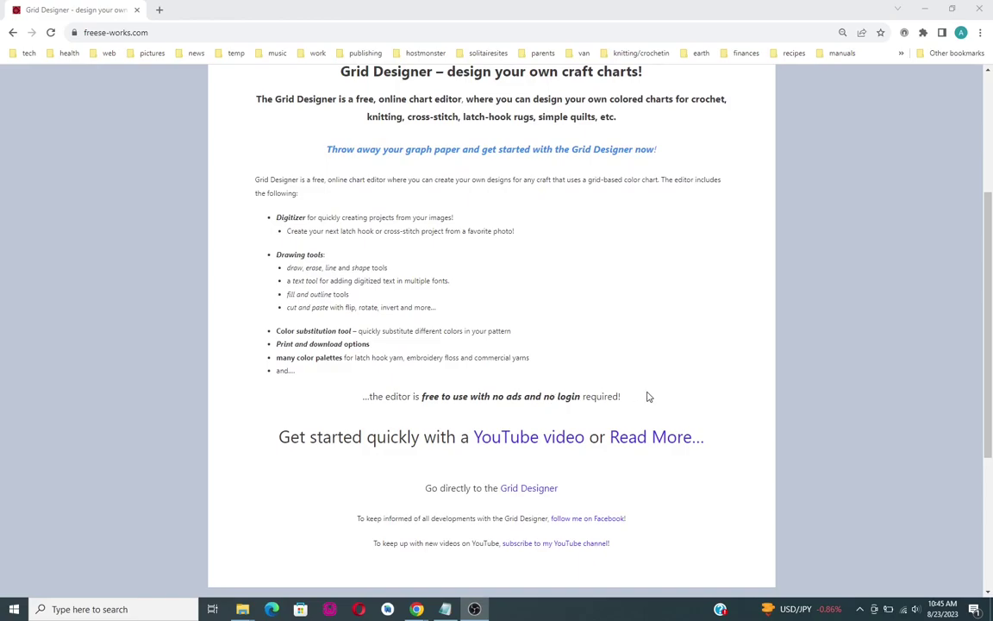
scroll(649, 396, "up", 3)
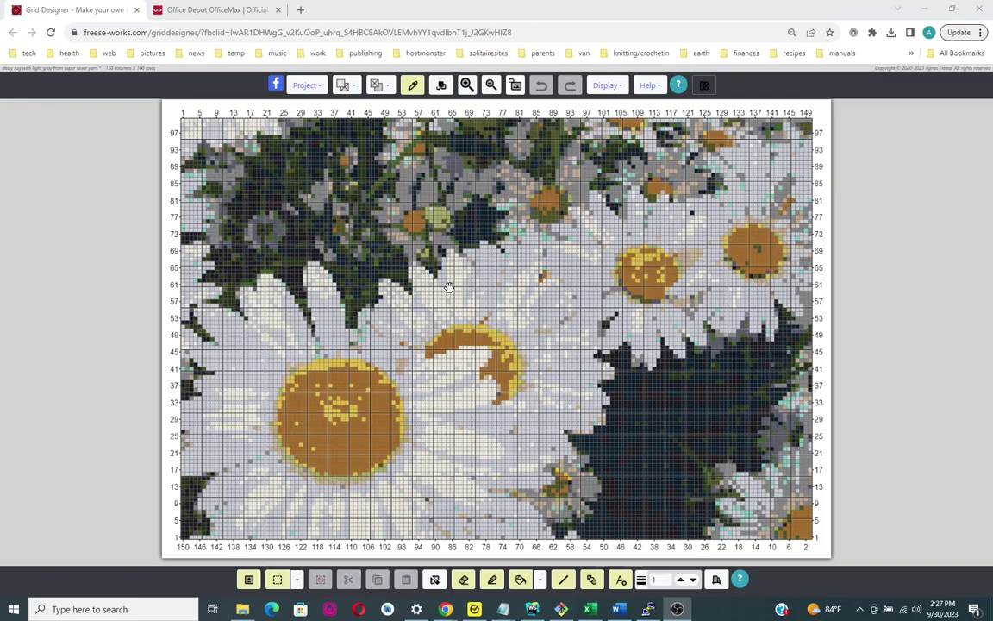
Step: Generate the chart image with Every 5 rule lines, Normal numbering and Medium Cells
left_click(304, 88)
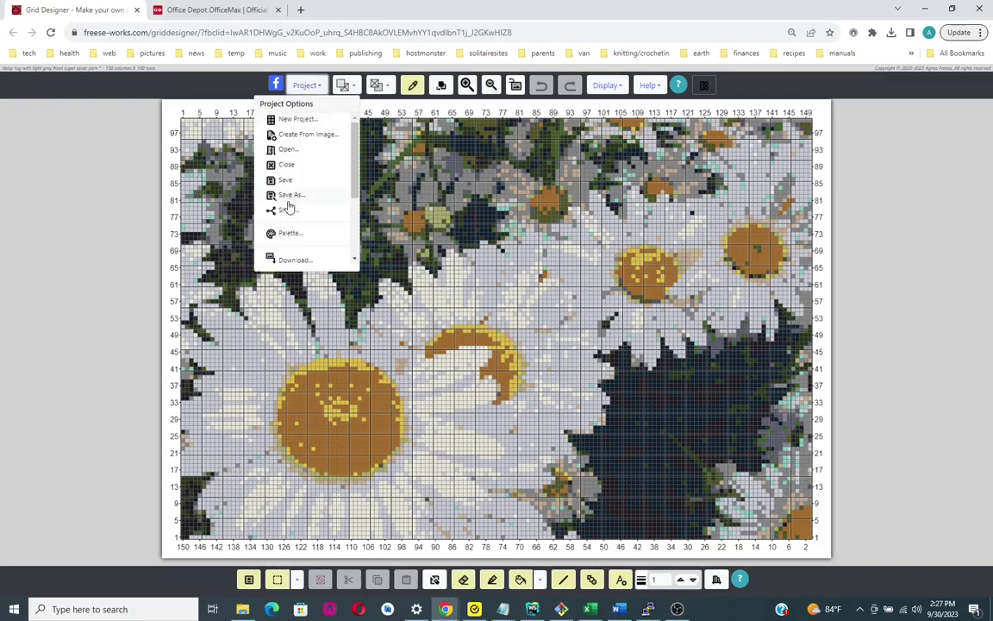
scroll(291, 231, "down", 1)
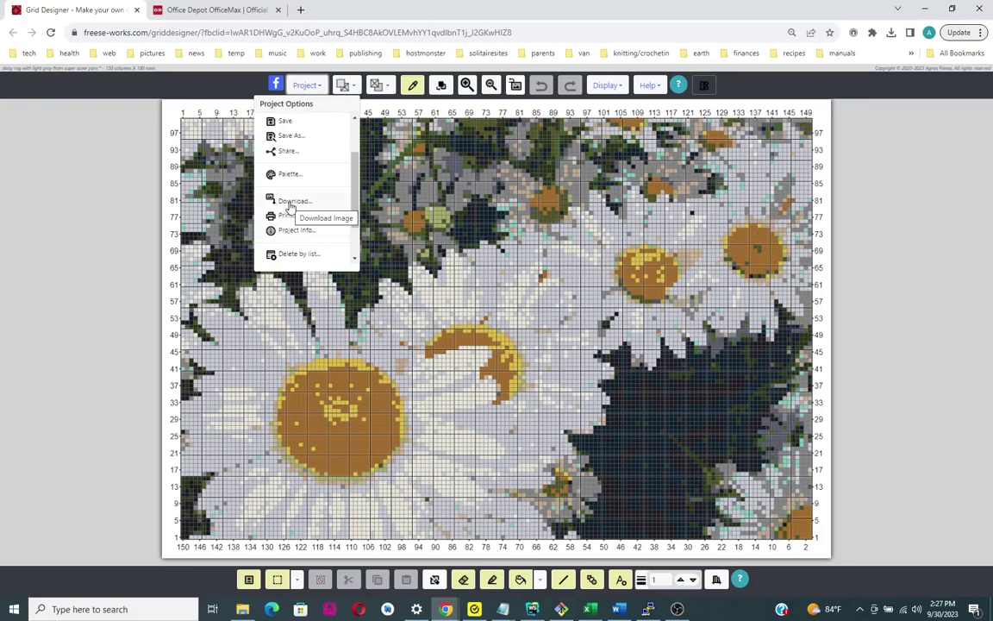
left_click(279, 202)
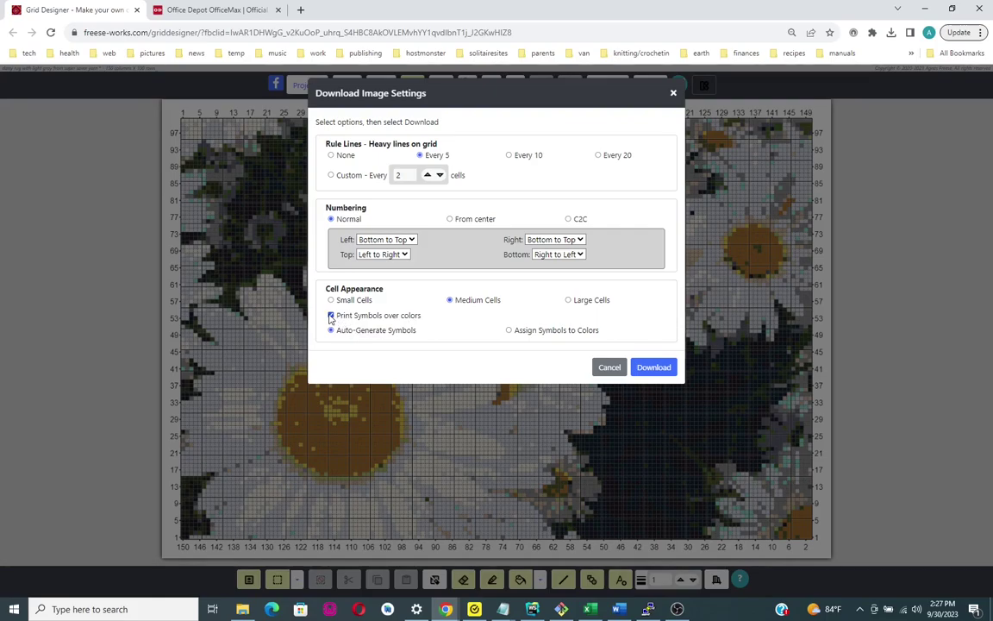
left_click(654, 368)
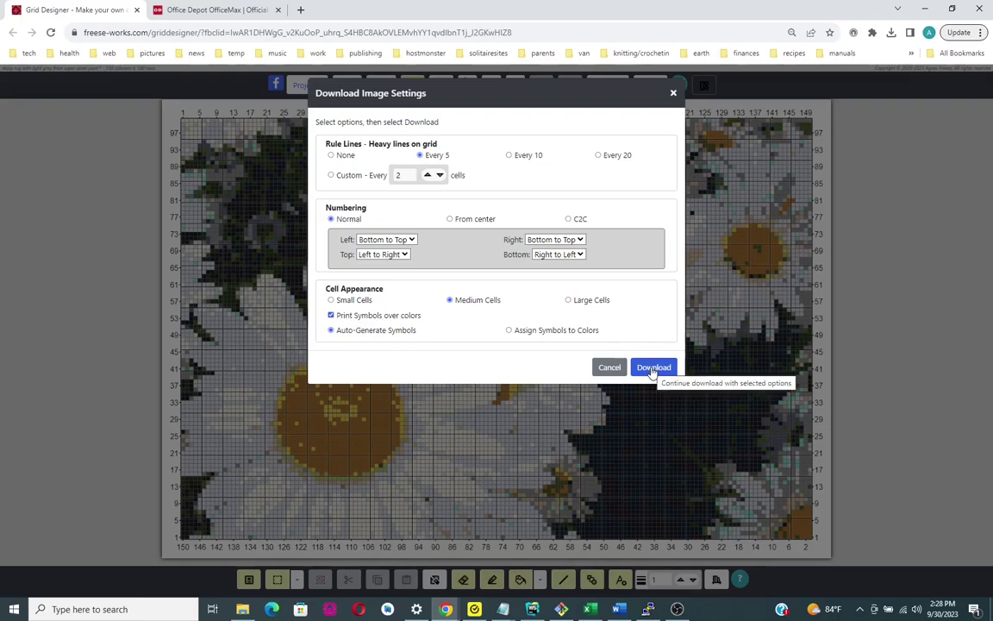
left_click(652, 369)
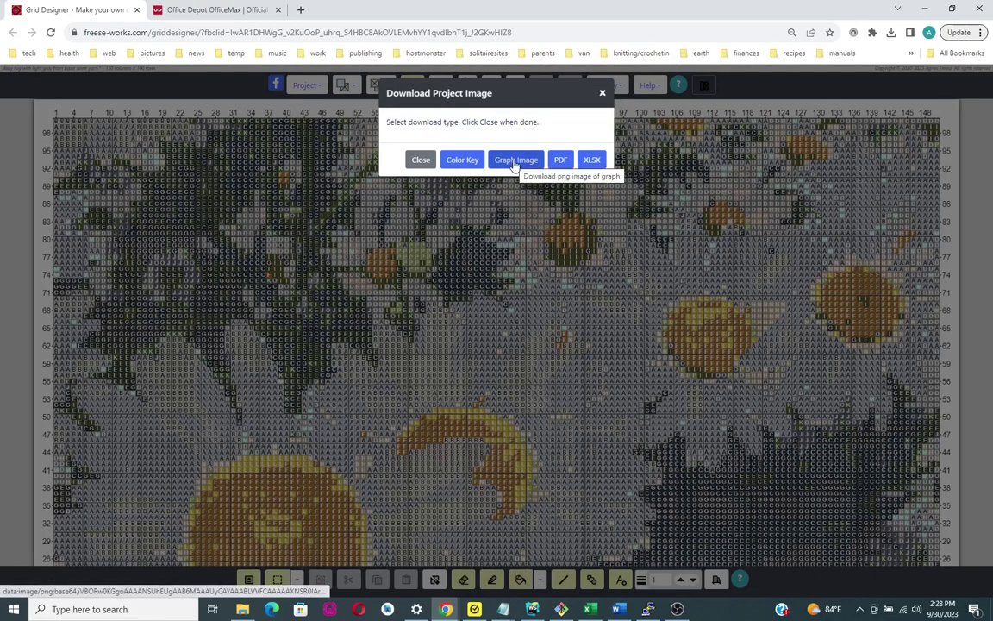
Step: Choose the PNG Graph Image download so a Save As window opens in the shady daisies folder
left_click(515, 161)
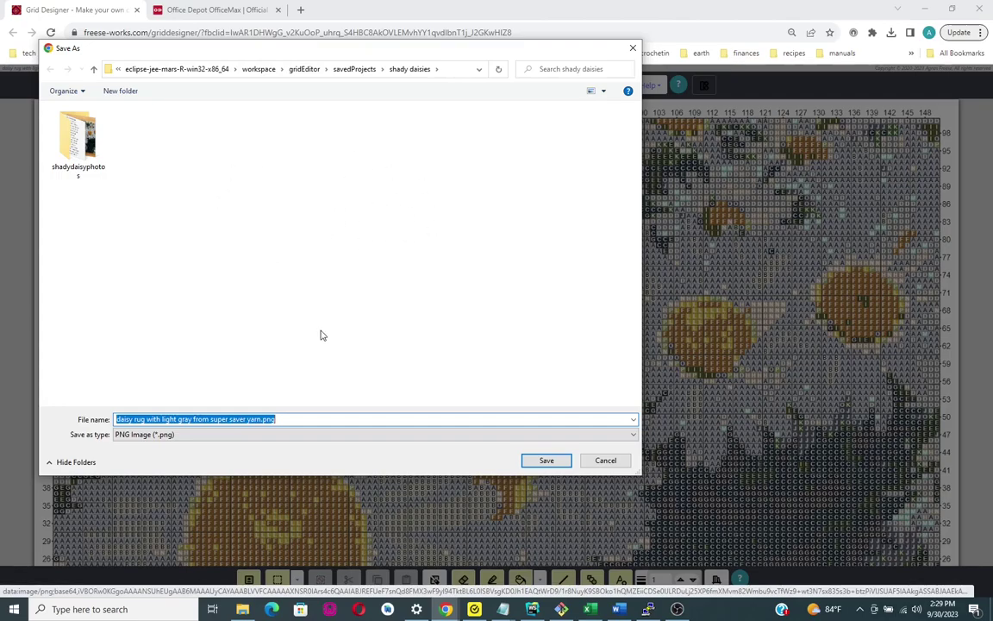
Step: Save the graph image as daisy_rug.png and close the Download Project Image dialog
left_click(260, 420)
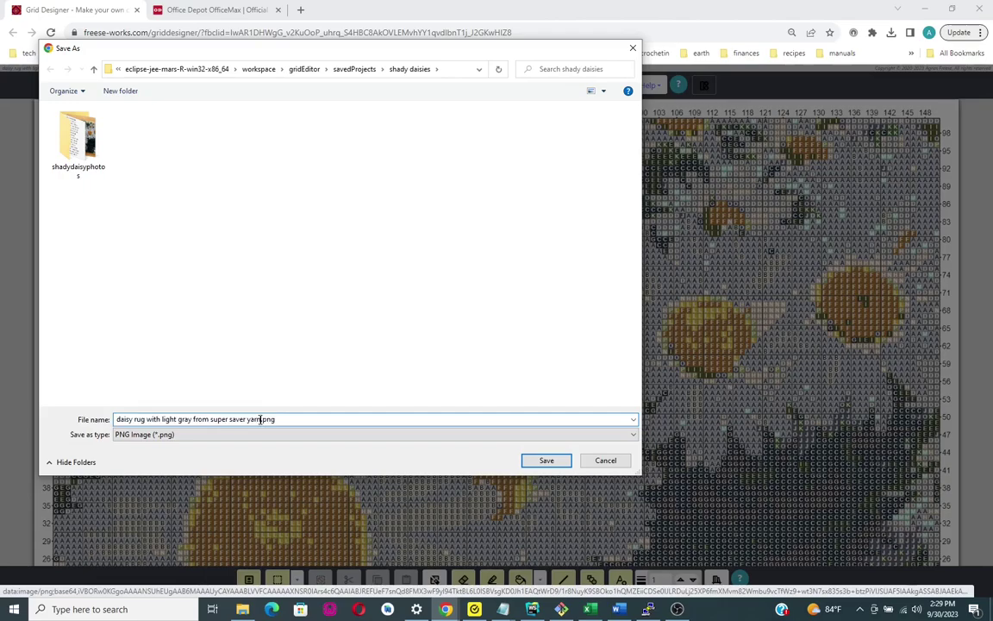
left_click_drag(259, 420, 146, 419)
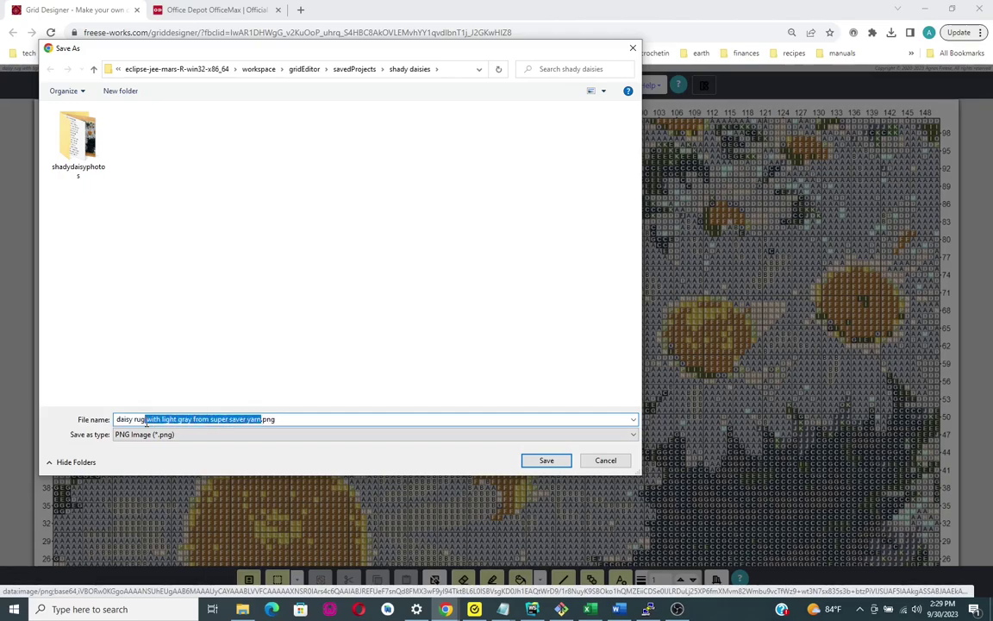
key("BackSpace")
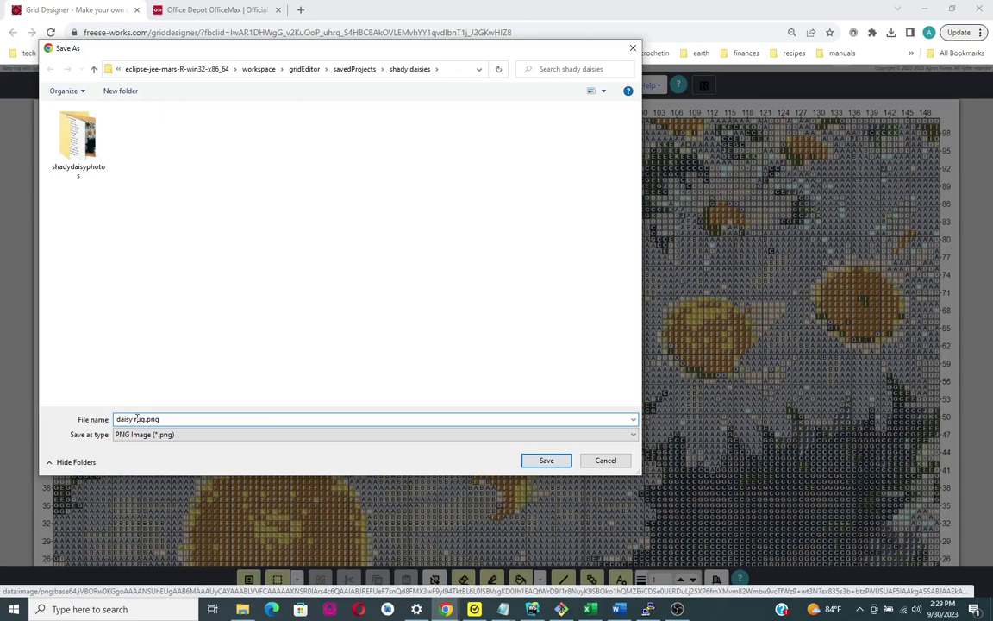
left_click(137, 419)
key("BackSpace")
type("_")
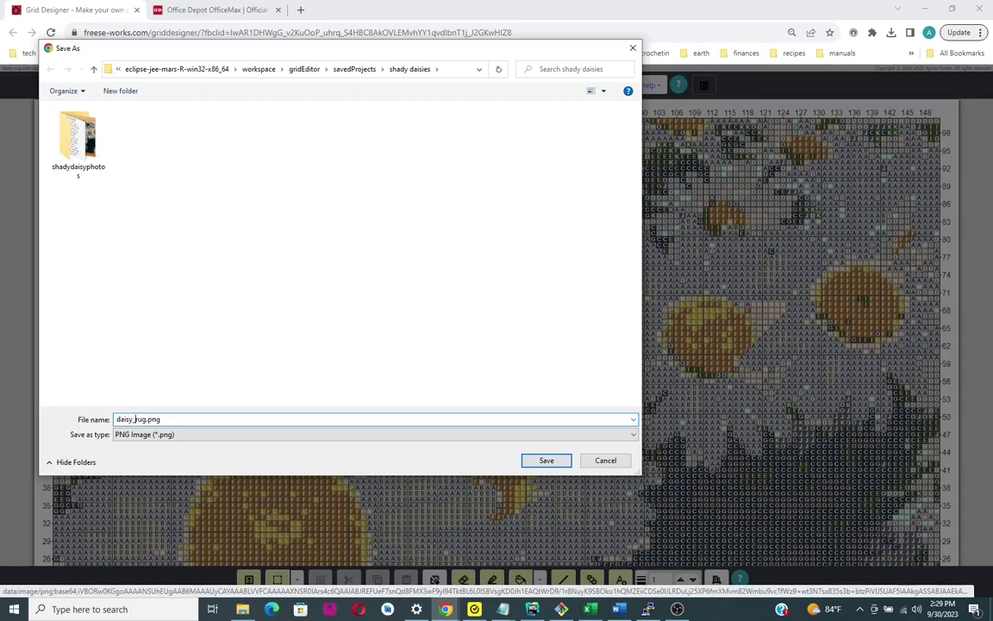
left_click(543, 461)
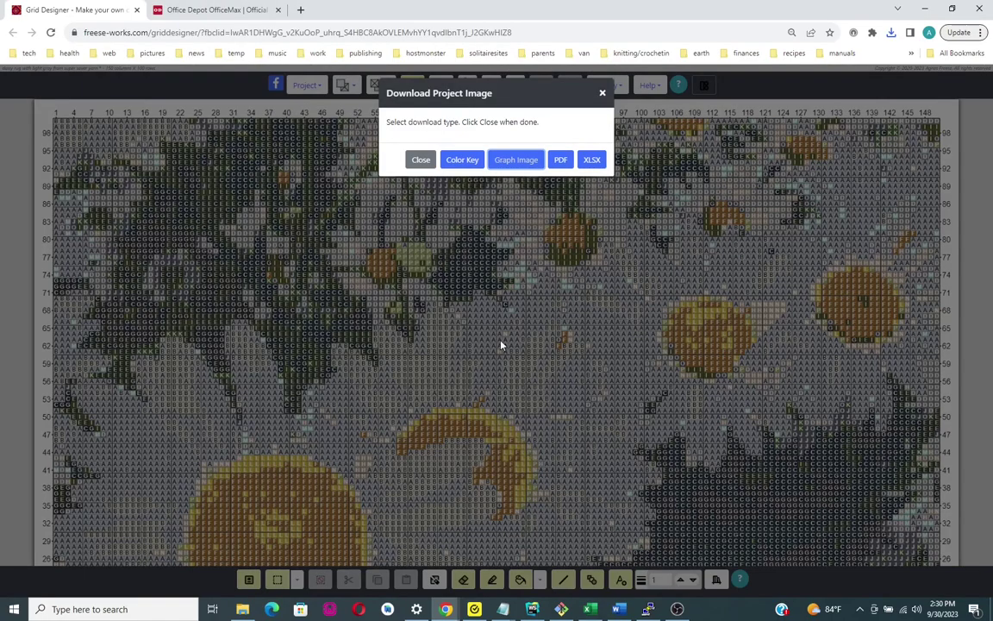
left_click(419, 161)
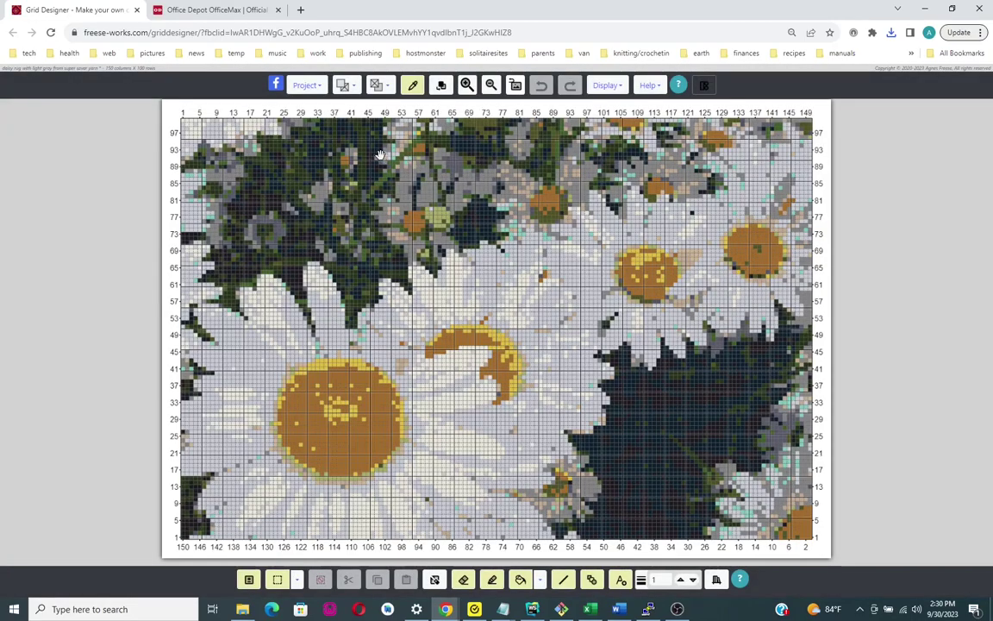
Step: Switch to the Office Depot site and bring up its Services menu
left_click(199, 12)
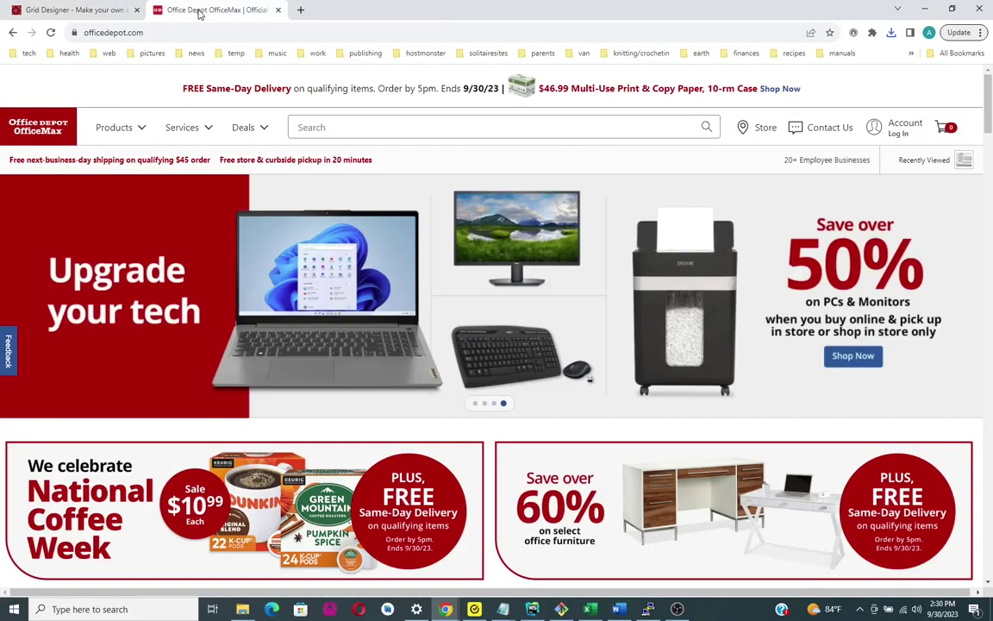
left_click(148, 32)
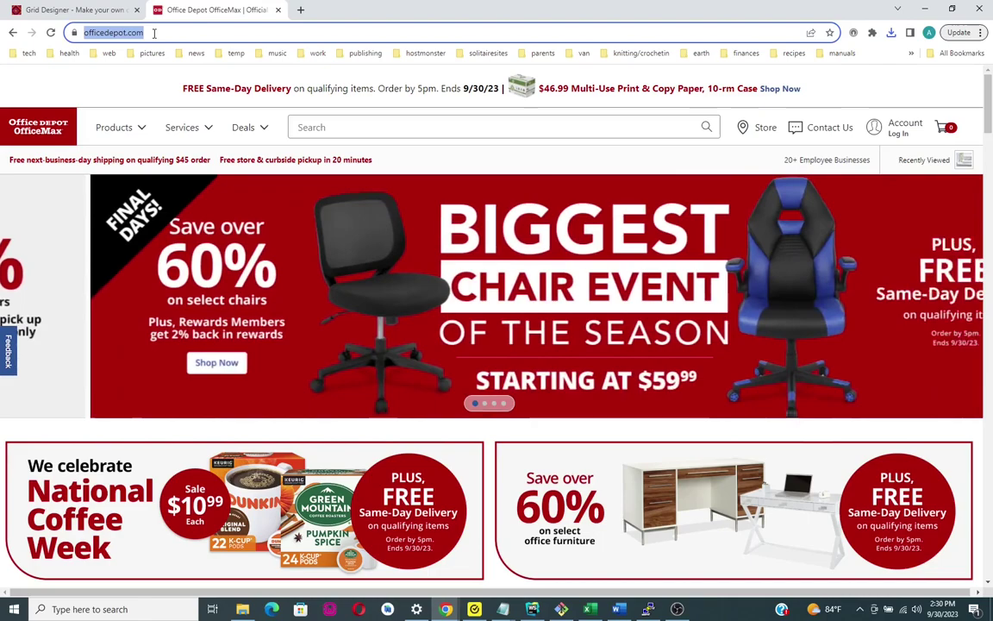
left_click(207, 130)
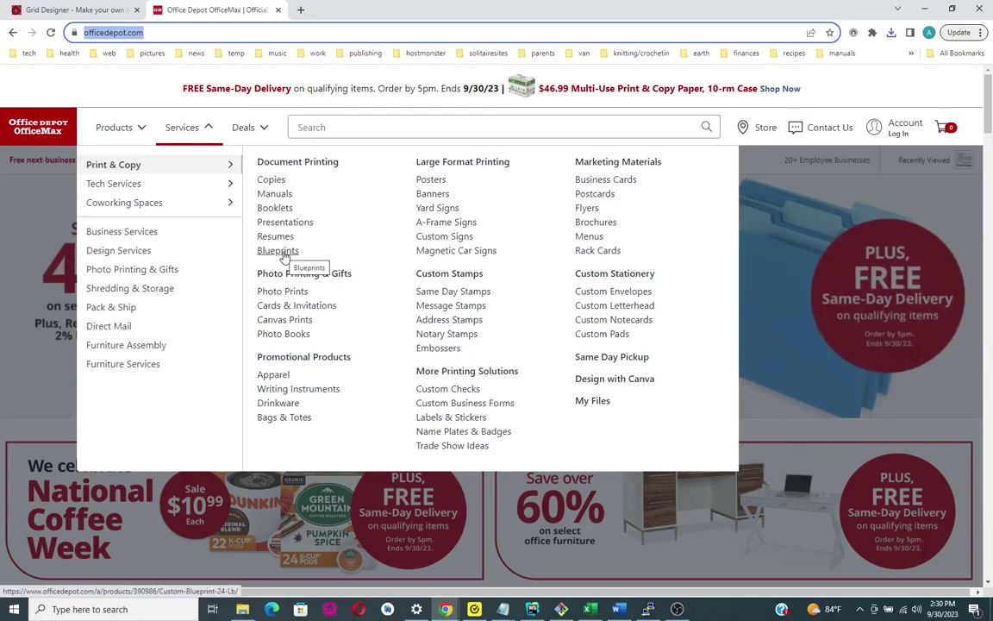
Step: Go to Blueprints printing under Document Printing, opening the ARCH D 24" x 36" designer
left_click(284, 251)
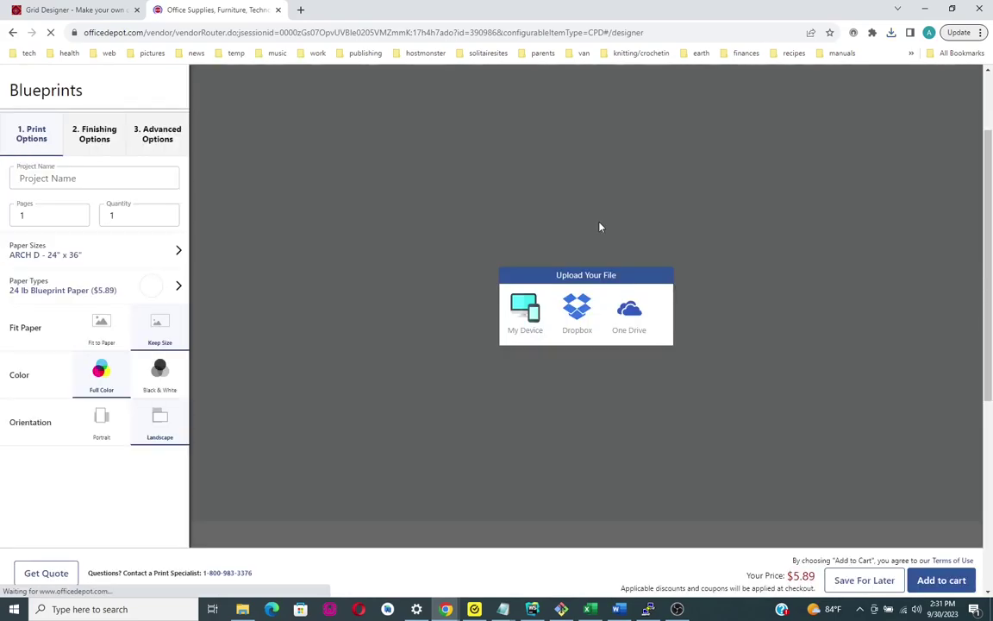
Step: Name the project 'Shady Daisies' and select daisy_rug.png from this computer for upload
left_click(73, 178)
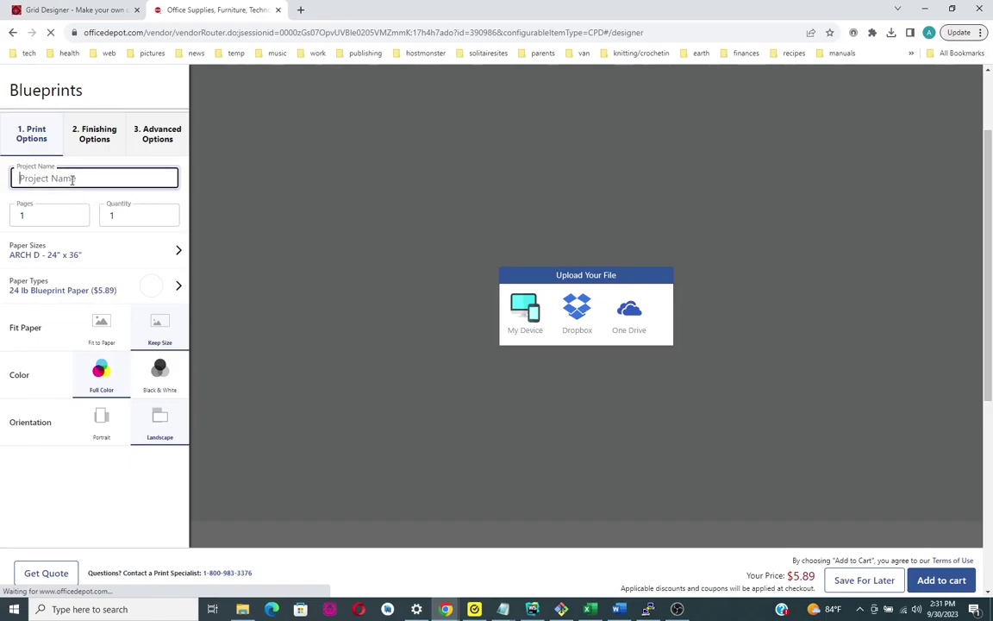
type("Shady Daisies")
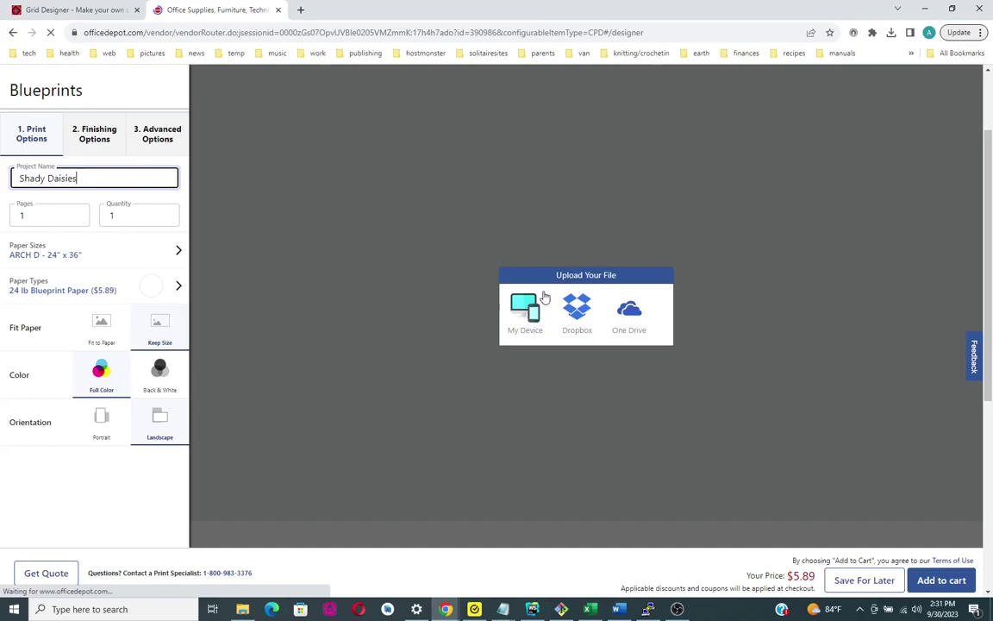
left_click(544, 296)
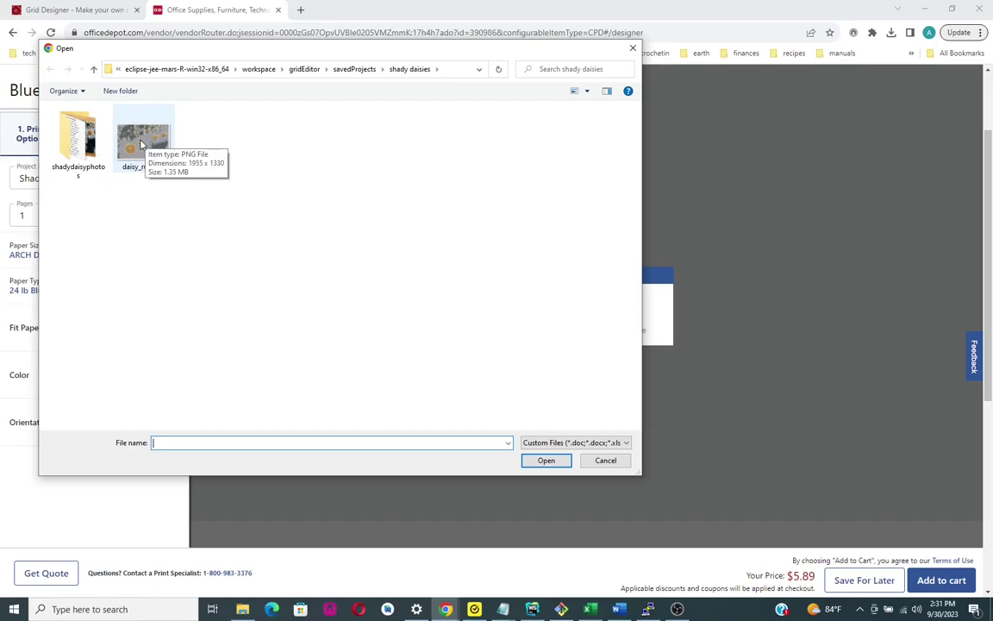
left_click(143, 143)
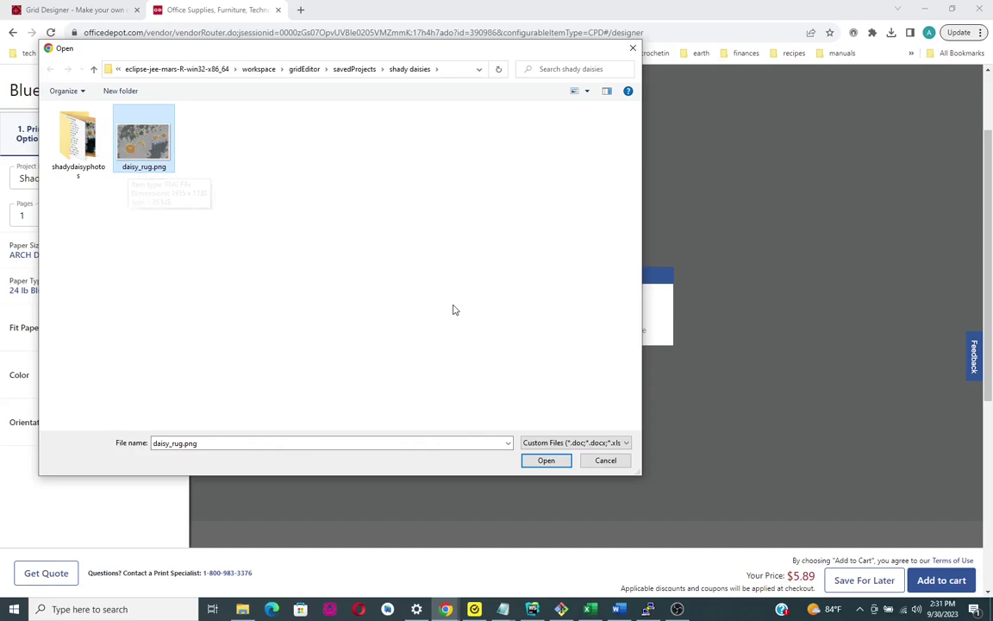
left_click(567, 459)
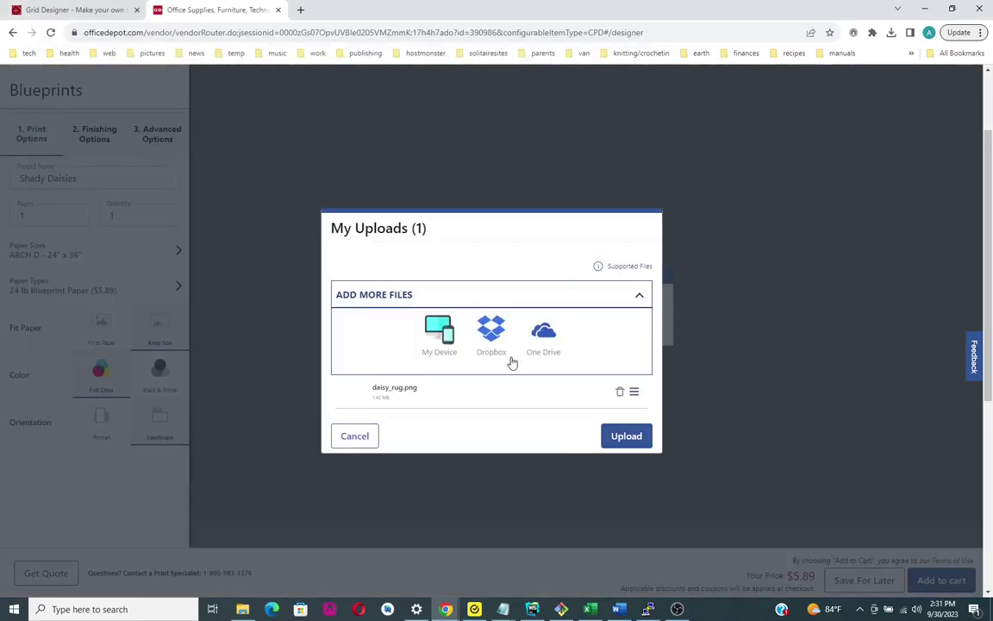
Step: Upload daisy_rug.png to the Shady Daisies blueprint order and let the preview render
left_click(629, 435)
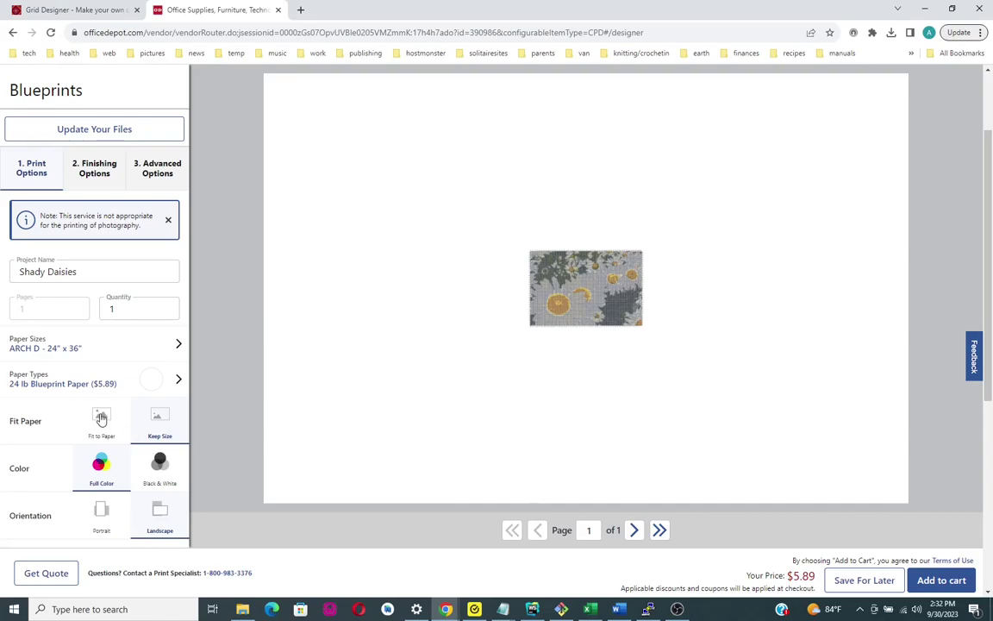
Step: Change the paper to ARCH C 18" x 24" and fit the chart to paper
left_click(172, 347)
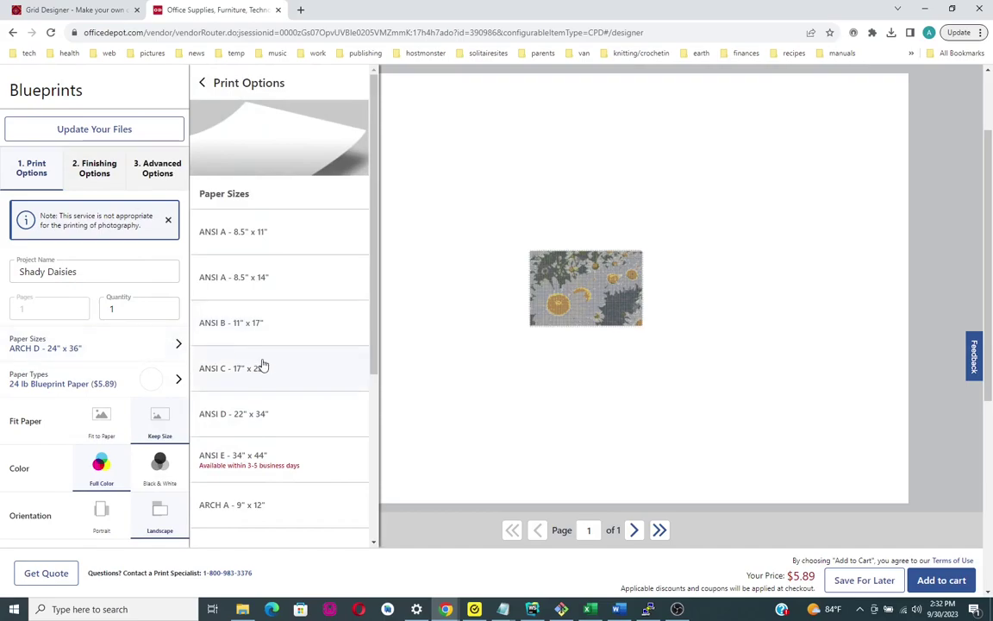
scroll(272, 372, "down", 1)
scroll(273, 374, "down", 5)
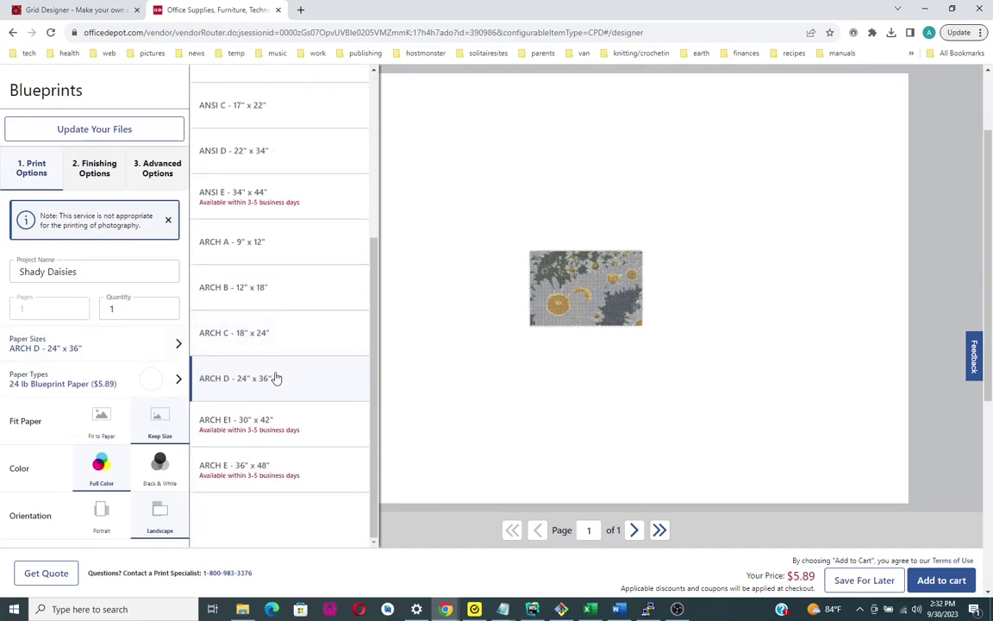
left_click(244, 275)
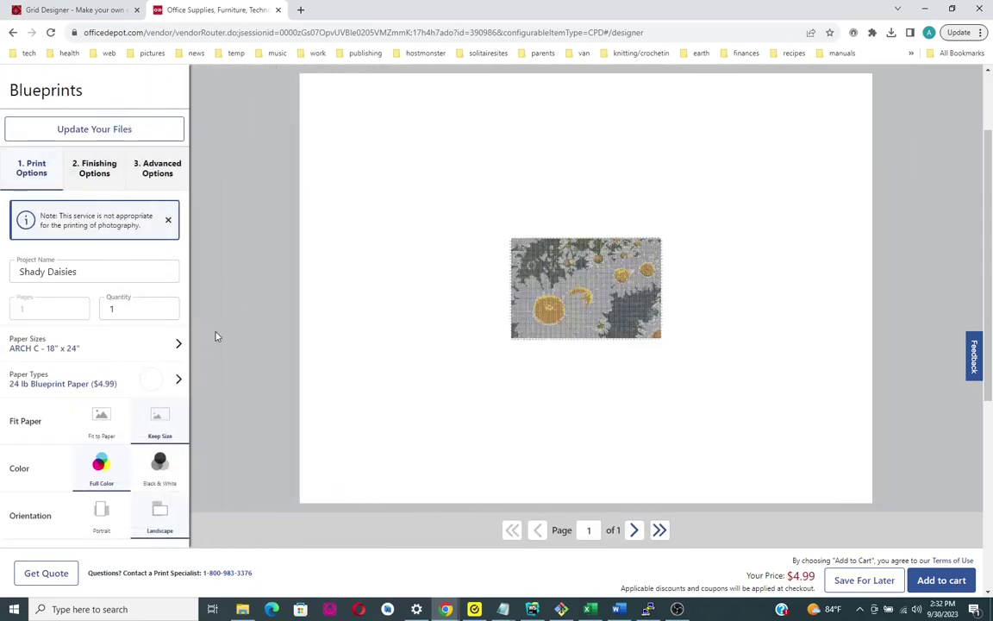
left_click(101, 417)
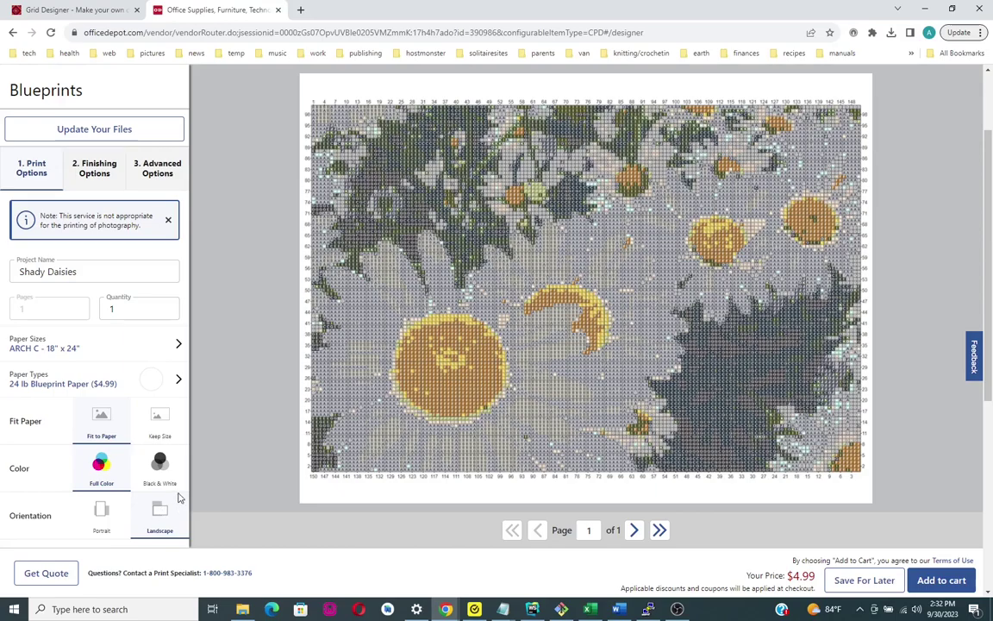
Step: Add the $4.99 Shady Daisies blueprint to the cart
scroll(173, 497, "down", 1)
scroll(178, 494, "up", 3)
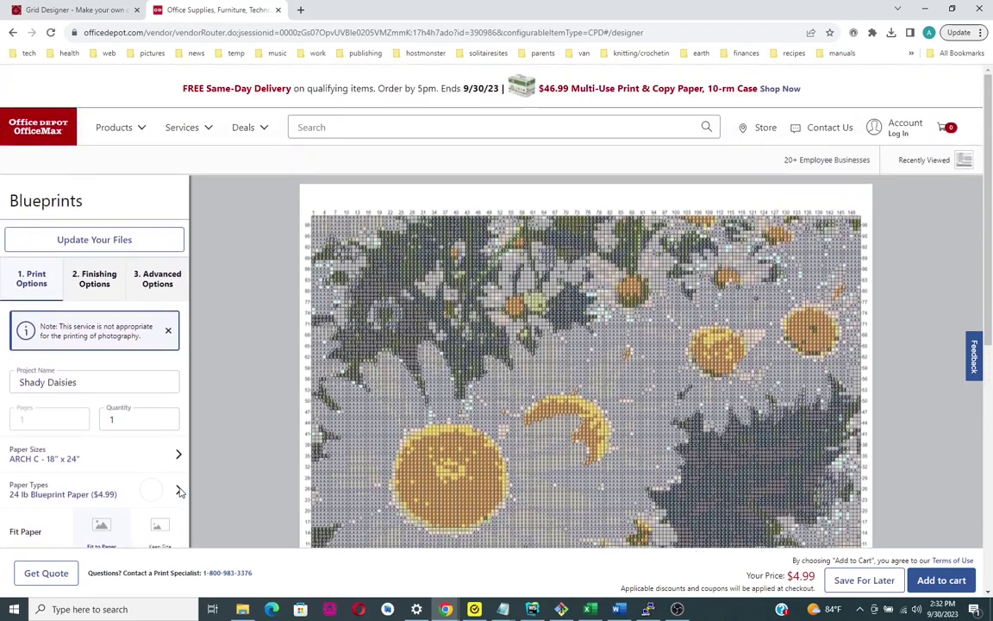
scroll(180, 493, "down", 3)
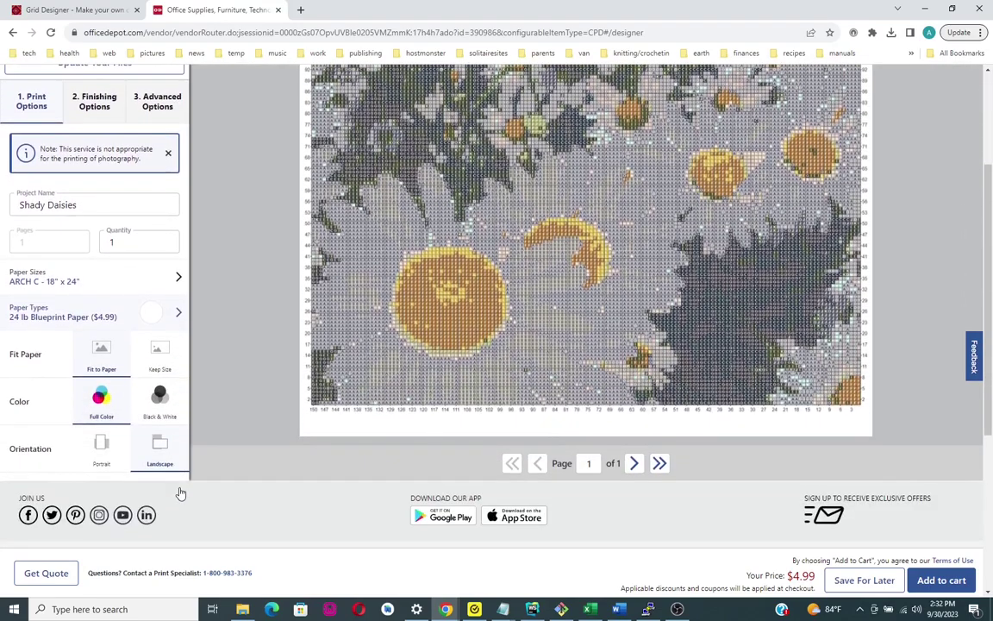
left_click(948, 583)
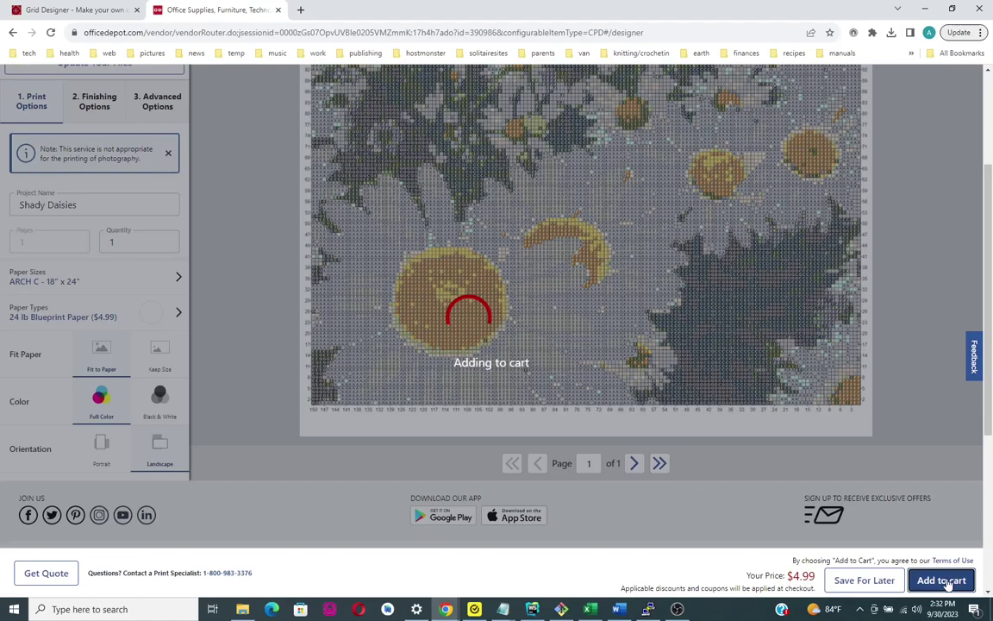